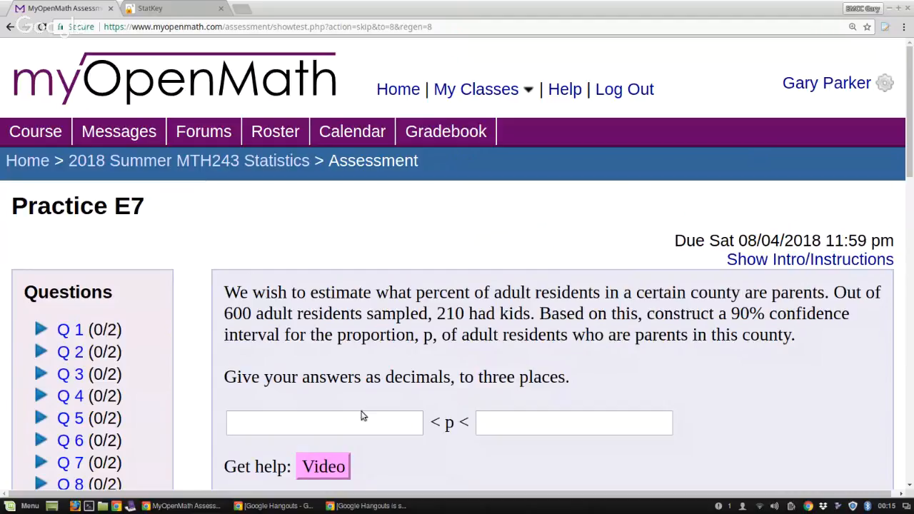
In StatKey's bootstrap confidence interval for a single proportion, set the sample data to count 210 and sample size 600
left_click(176, 8)
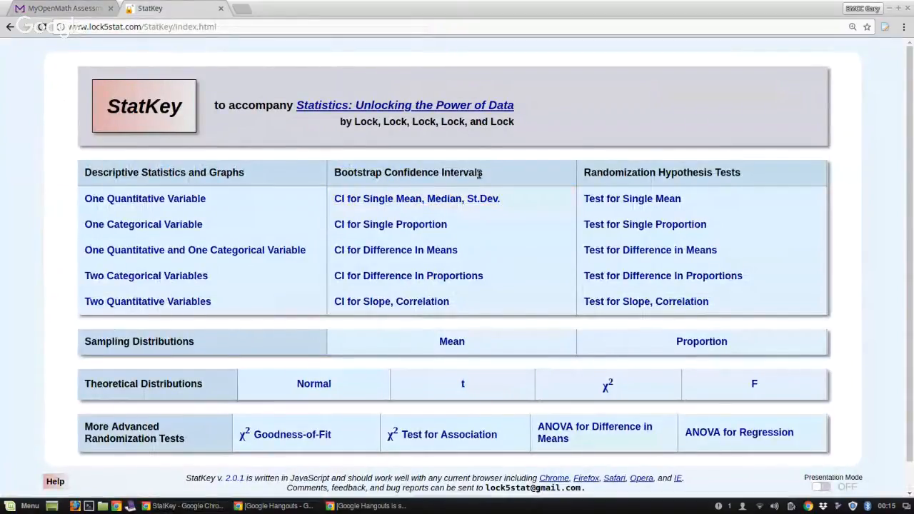
left_click(405, 231)
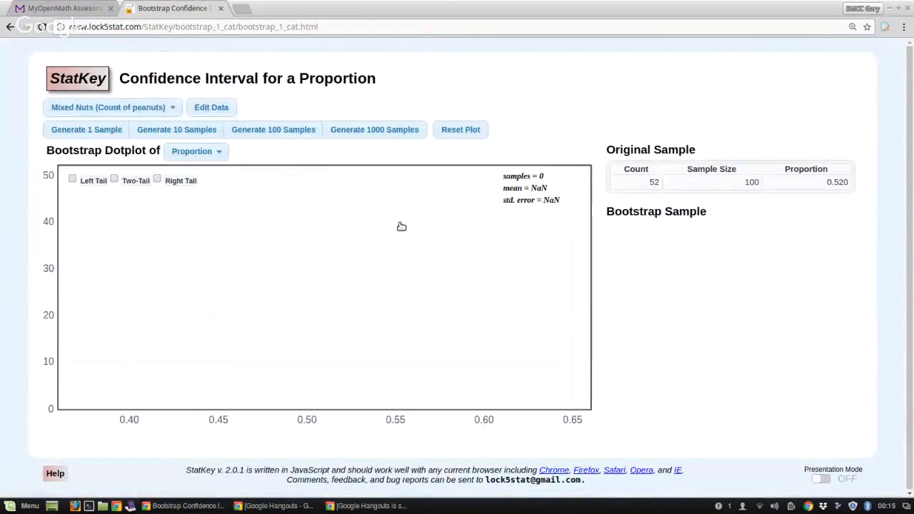
left_click(205, 107)
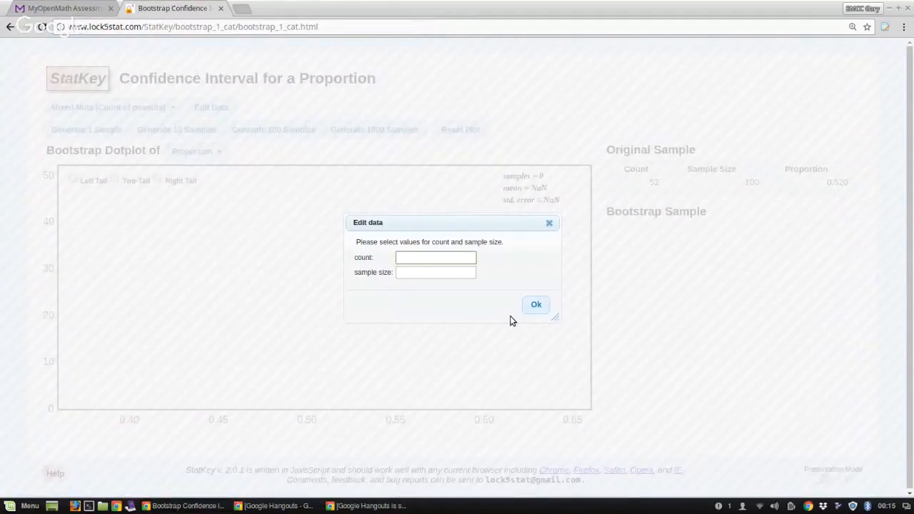
type("210")
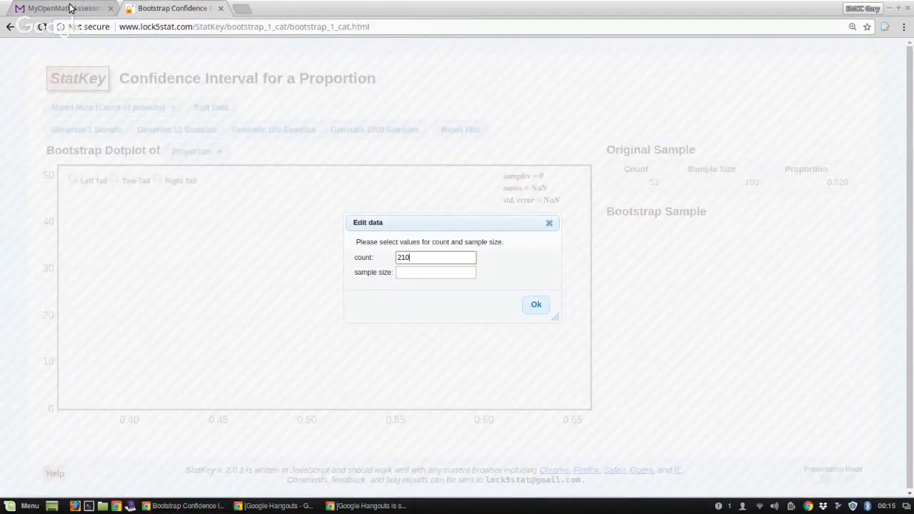
left_click(71, 8)
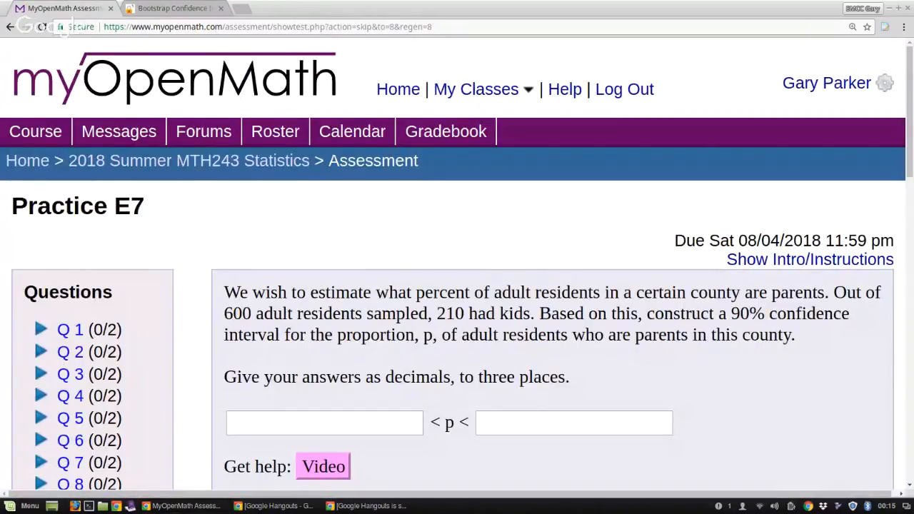
left_click(180, 8)
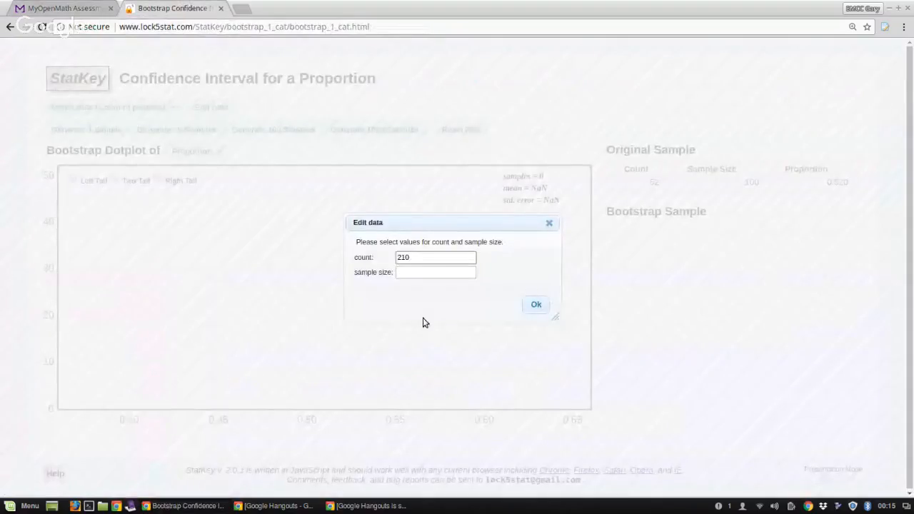
left_click(427, 272)
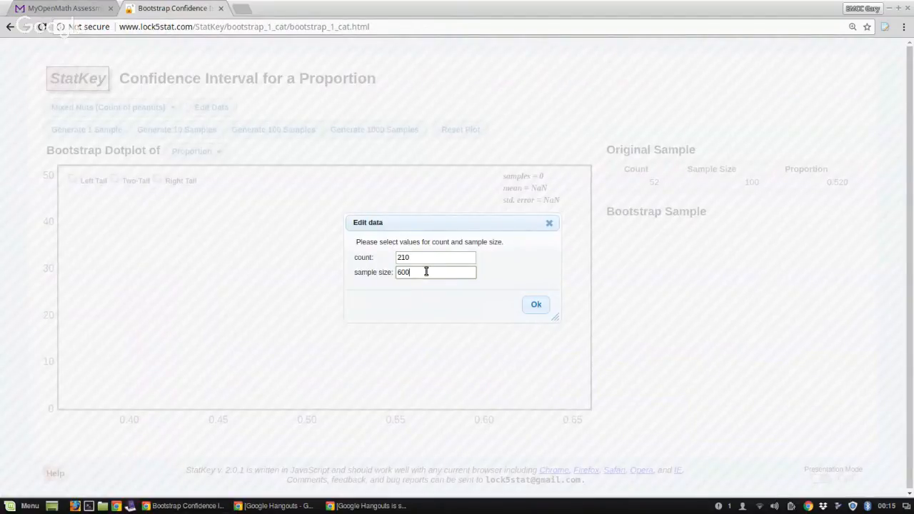
left_click(536, 305)
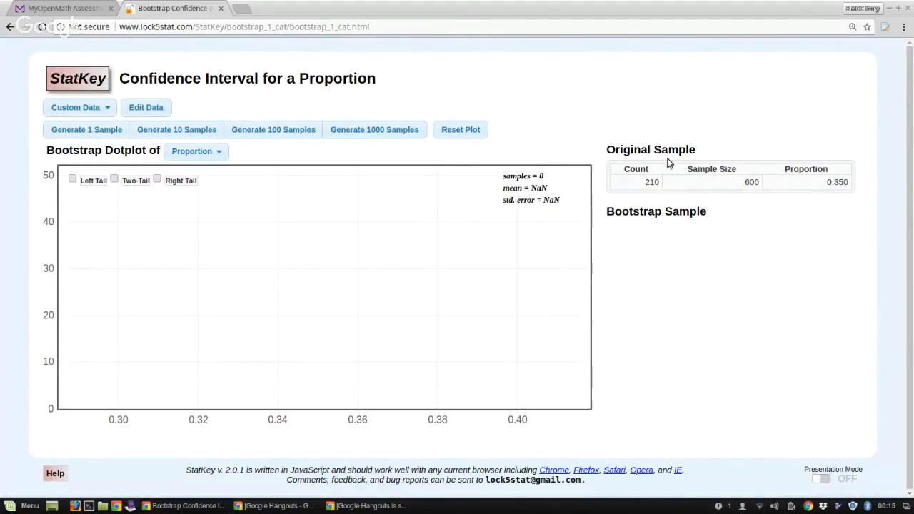
Generate 6000 bootstrap samples for the dotplot in batches of 1000
left_click(394, 133)
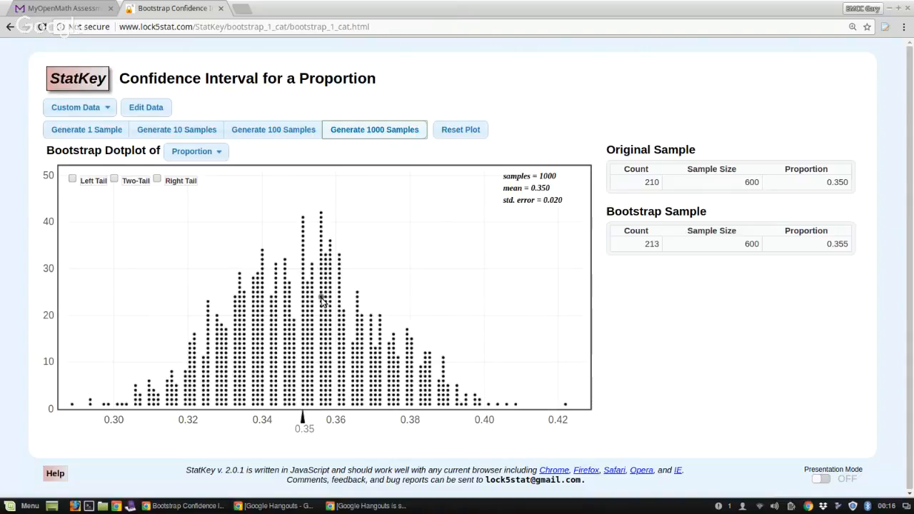
left_click(326, 308)
left_click(314, 348)
left_click(383, 130)
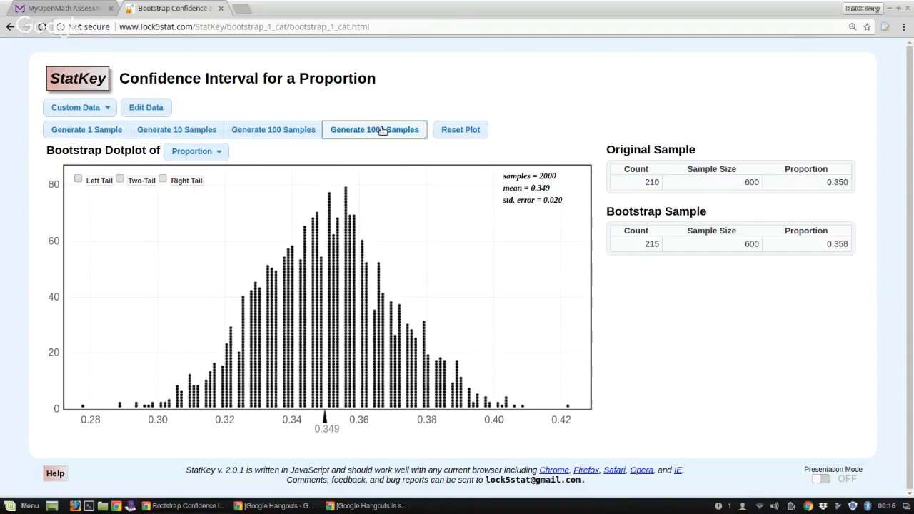
left_click(383, 130)
left_click(383, 130)
left_click(383, 130)
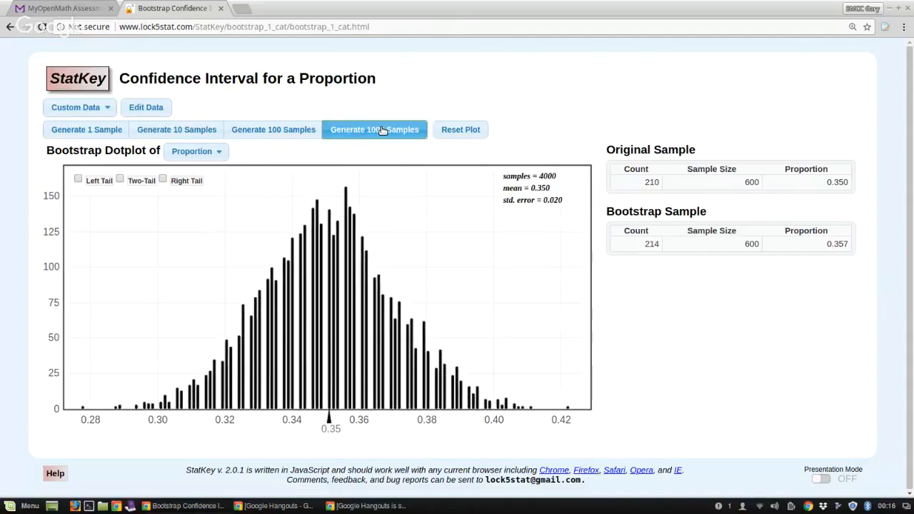
left_click(382, 130)
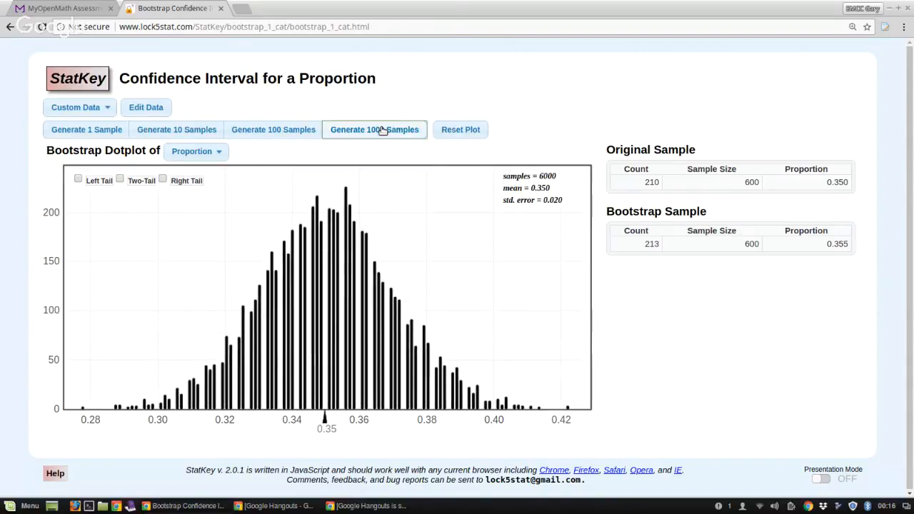
Show the two-tail regions on the bootstrap dotplot and set the central proportion to 0.9 for the 90% confidence interval
left_click(120, 180)
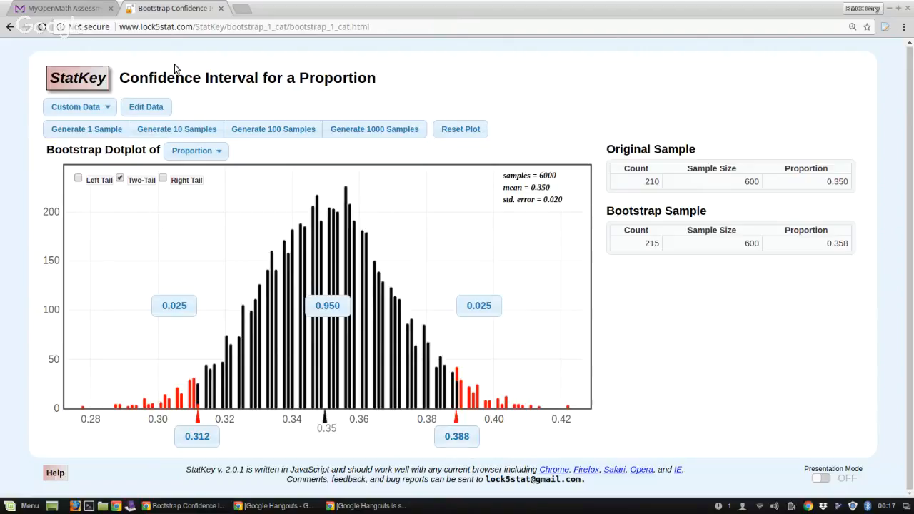
left_click(82, 8)
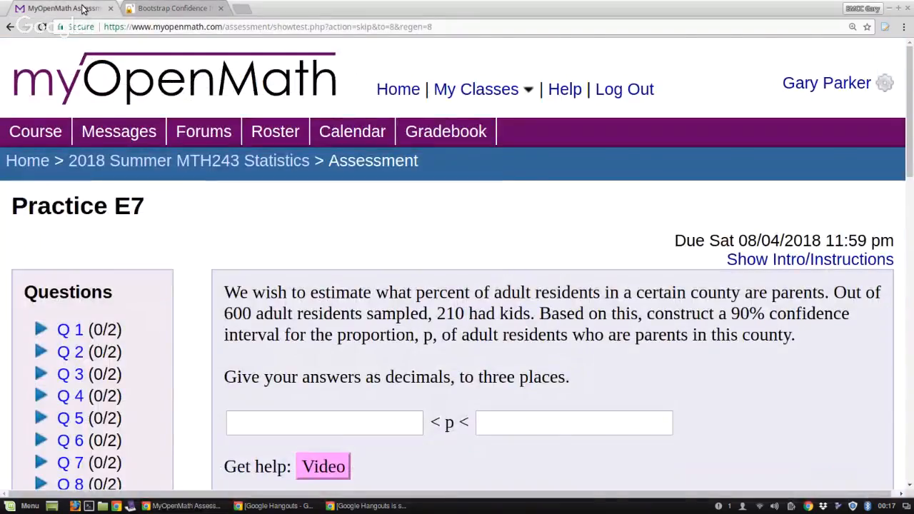
left_click(175, 9)
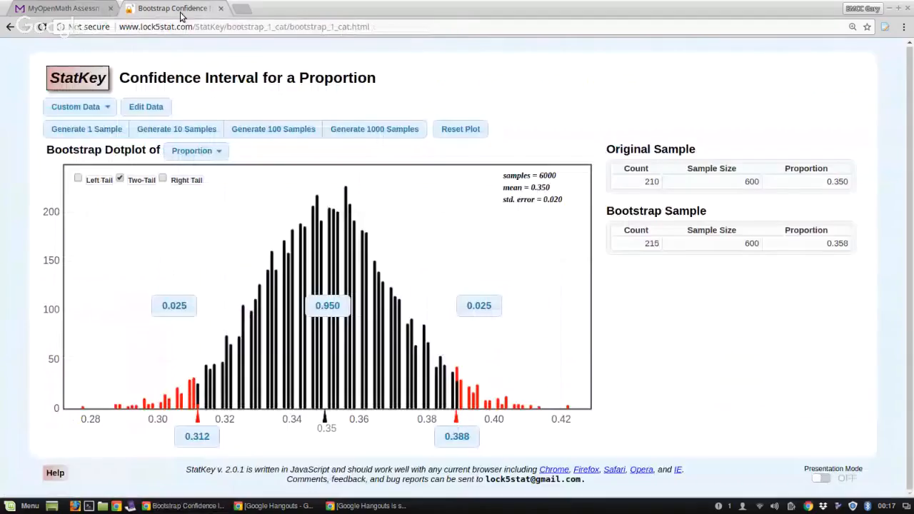
left_click(329, 307)
left_click(437, 256)
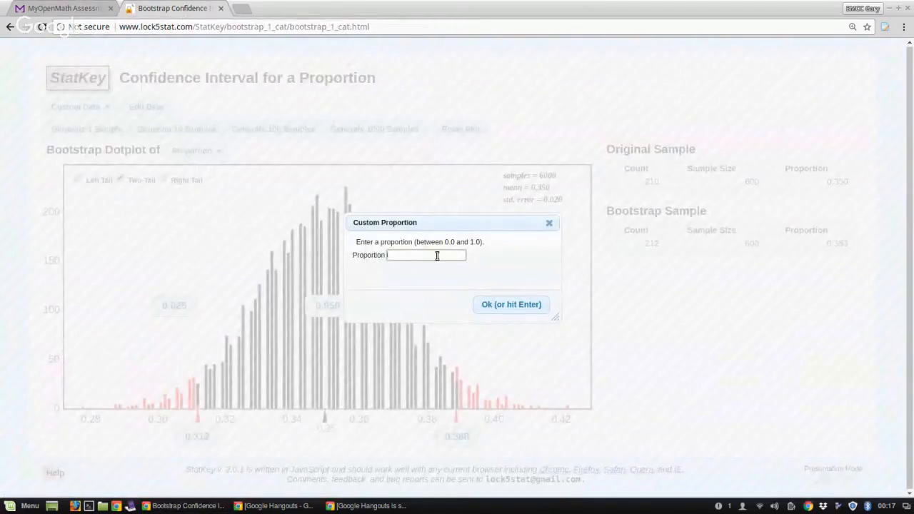
type(".9")
left_click(516, 307)
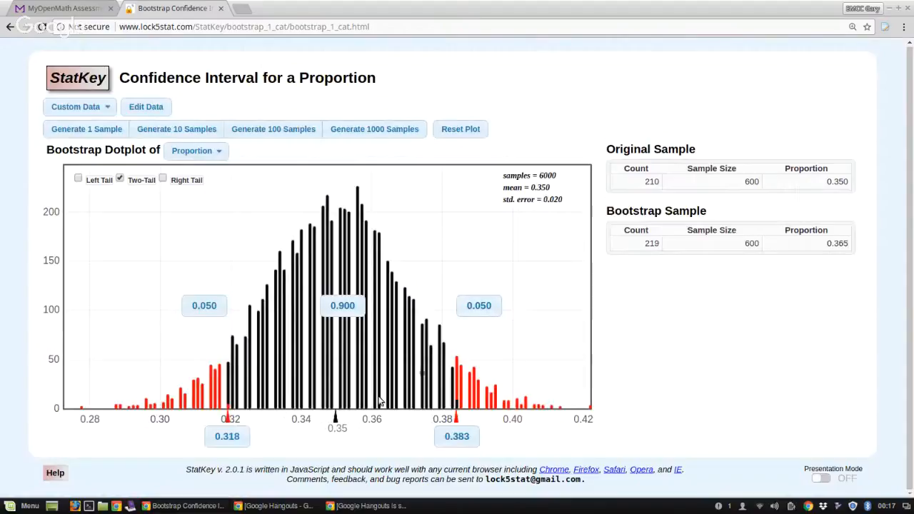
left_click(377, 404)
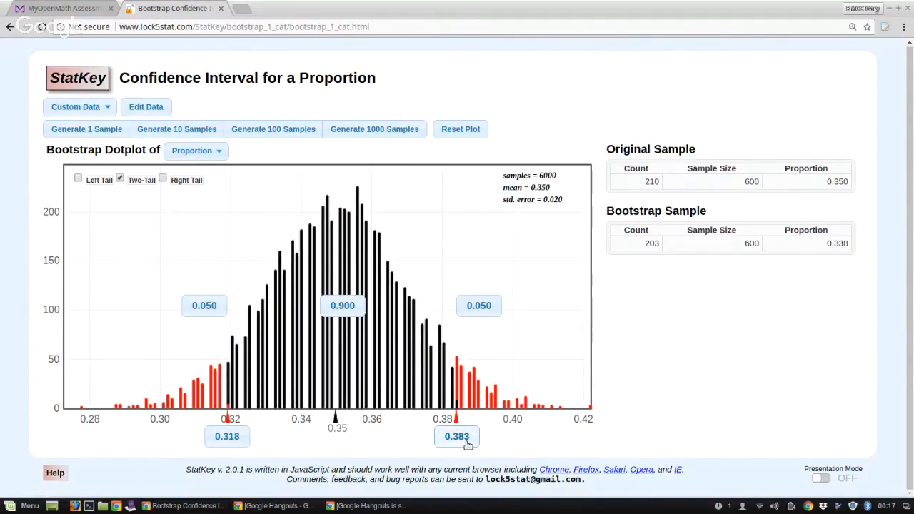
Switch to the MyOpenMath question and enter 0.318 as the lower bound for p
left_click(68, 8)
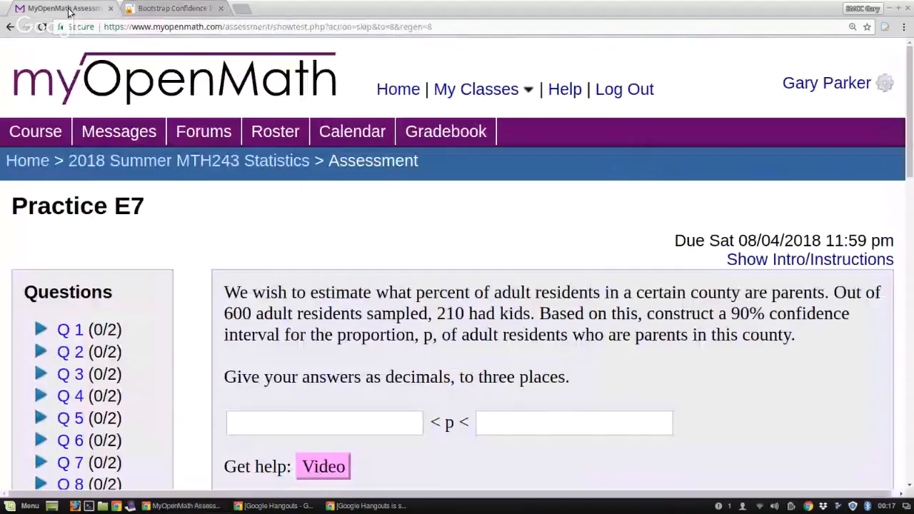
left_click(302, 416)
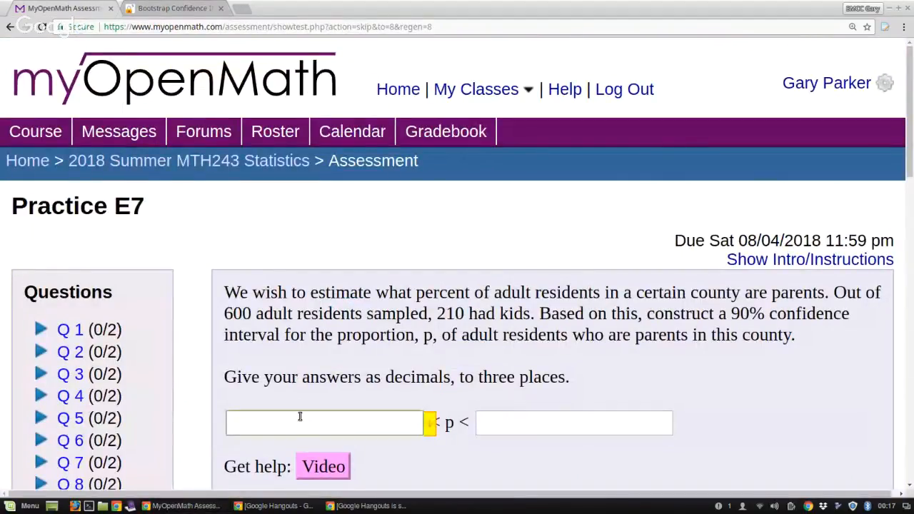
type("0.31.8")
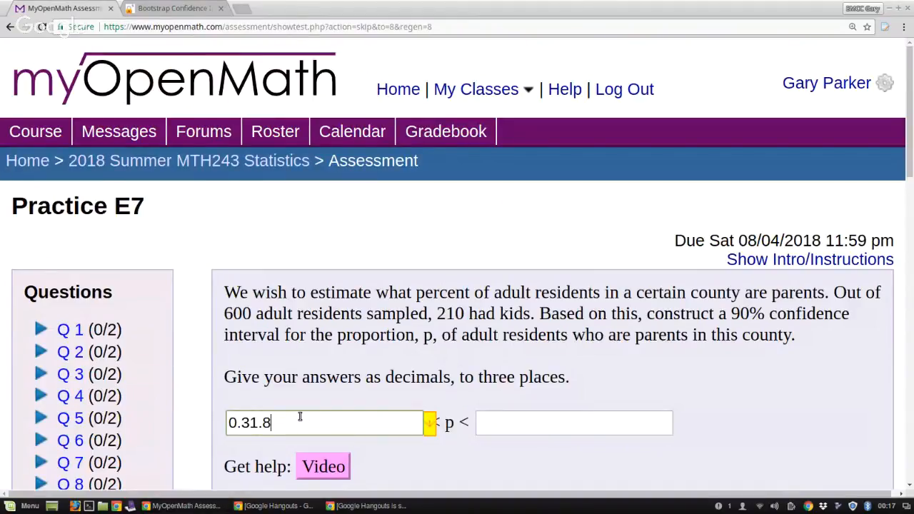
key("Left")
key("Left")
key("BackSpace")
key("Delete")
type("1")
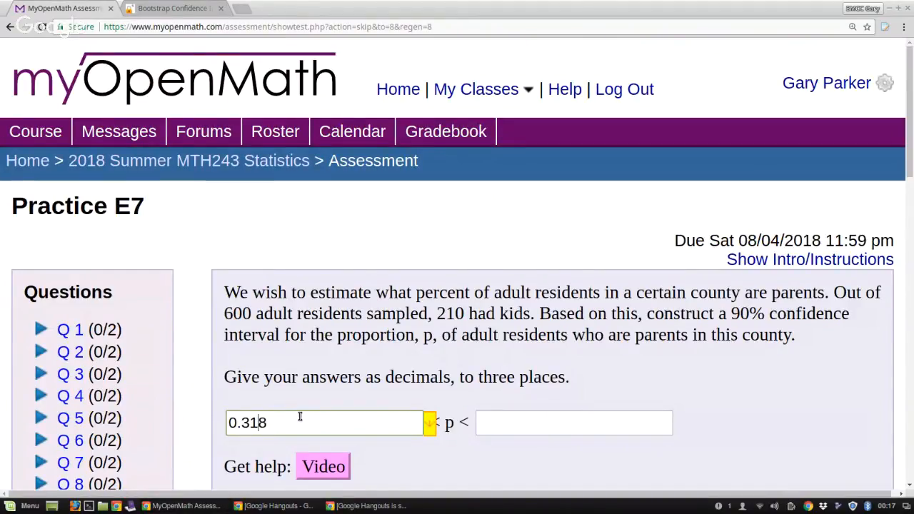
Check the upper cutoff in StatKey, enter 0.383 as the upper bound for p in MyOpenMath, and submit the question
left_click(167, 8)
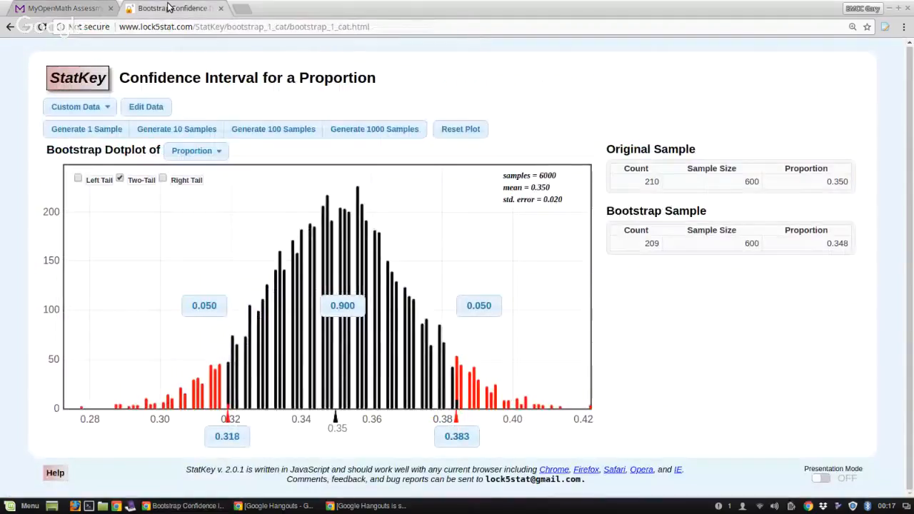
left_click(75, 9)
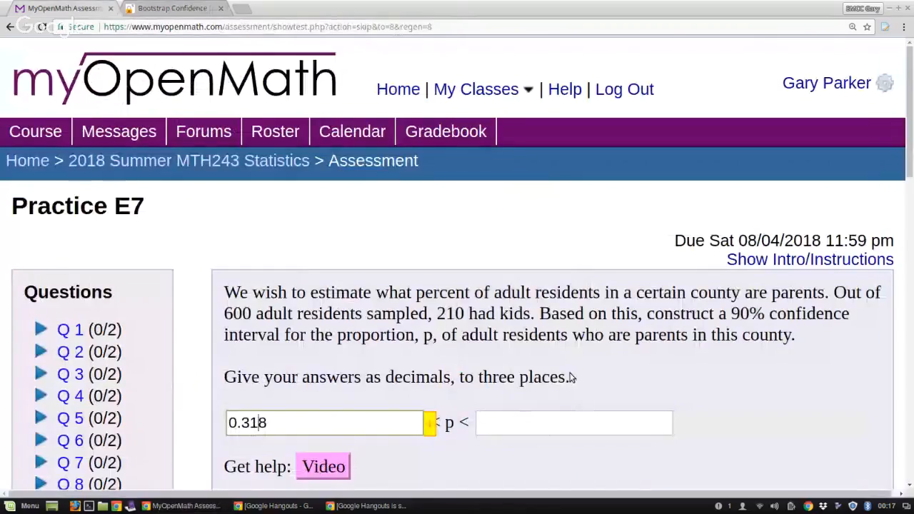
left_click(547, 424)
type("0.383")
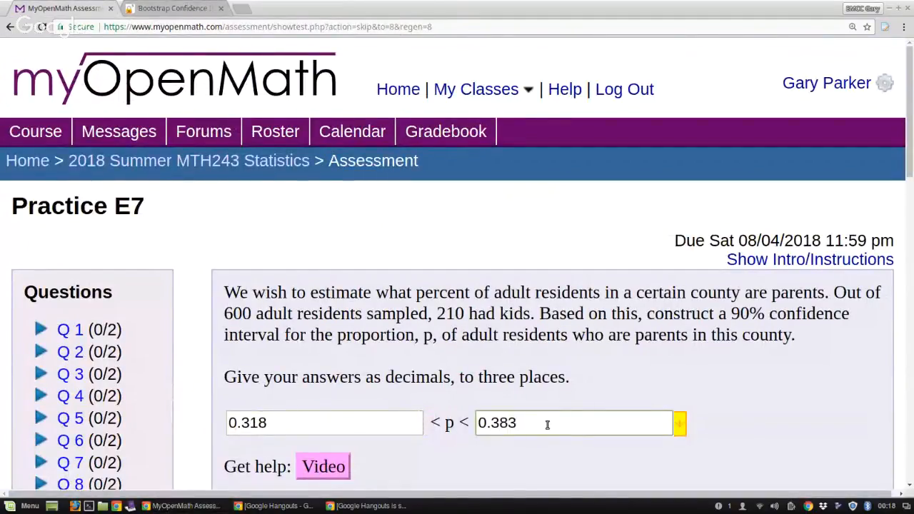
scroll(547, 425, "down", 5)
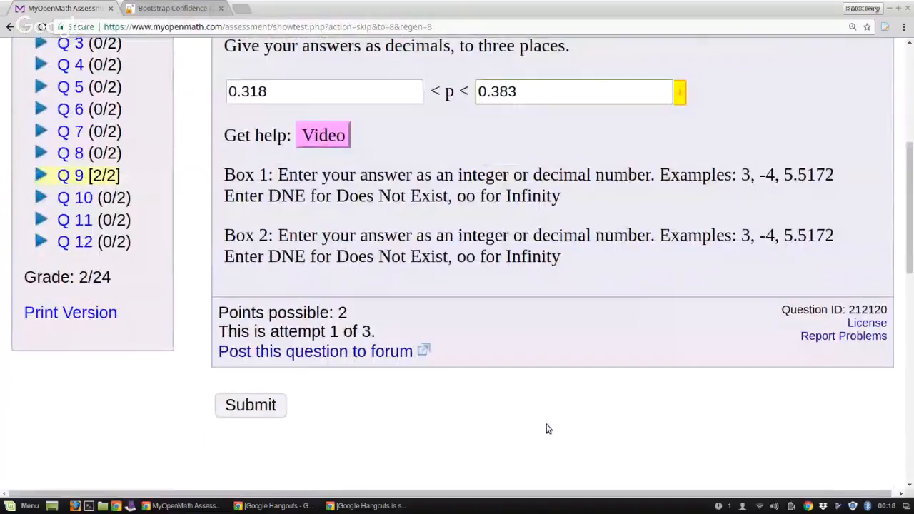
left_click(273, 405)
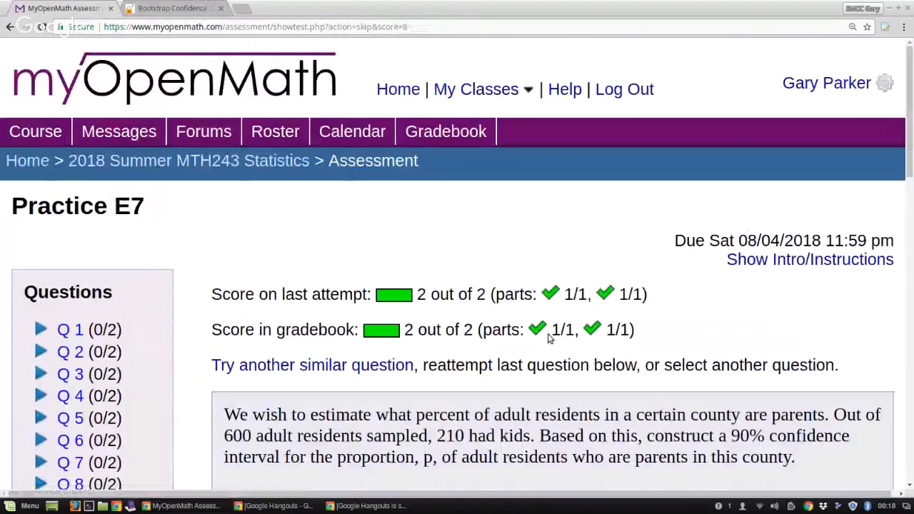
Review the scoring of the submitted interval and reveal the question's official answer for comparison
scroll(553, 339, "down", 4)
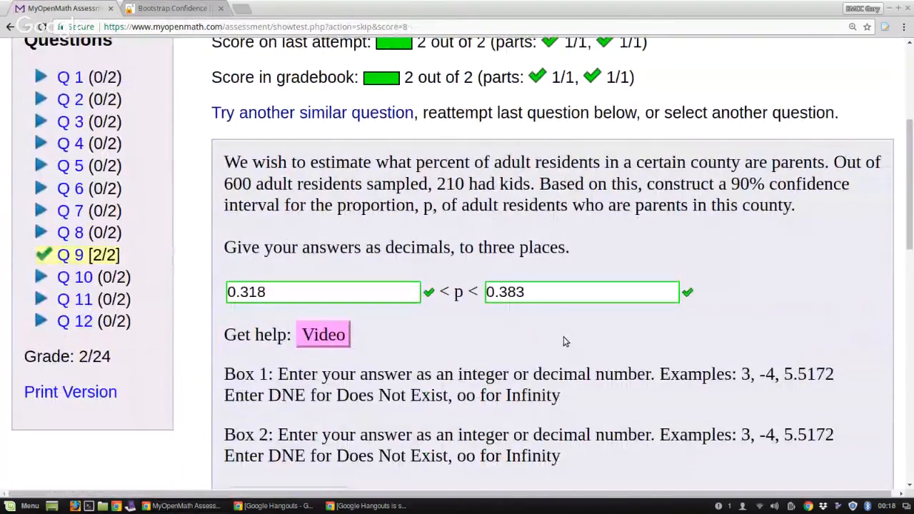
scroll(564, 341, "down", 3)
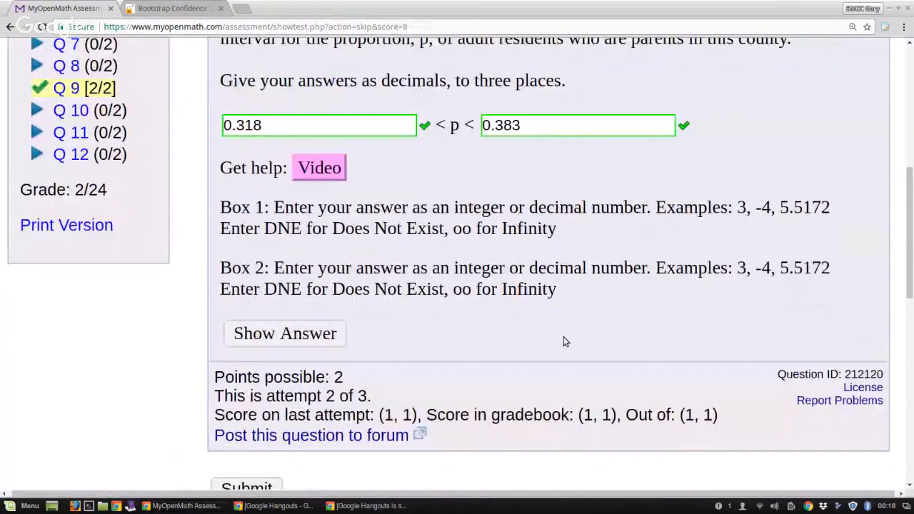
scroll(564, 341, "up", 4)
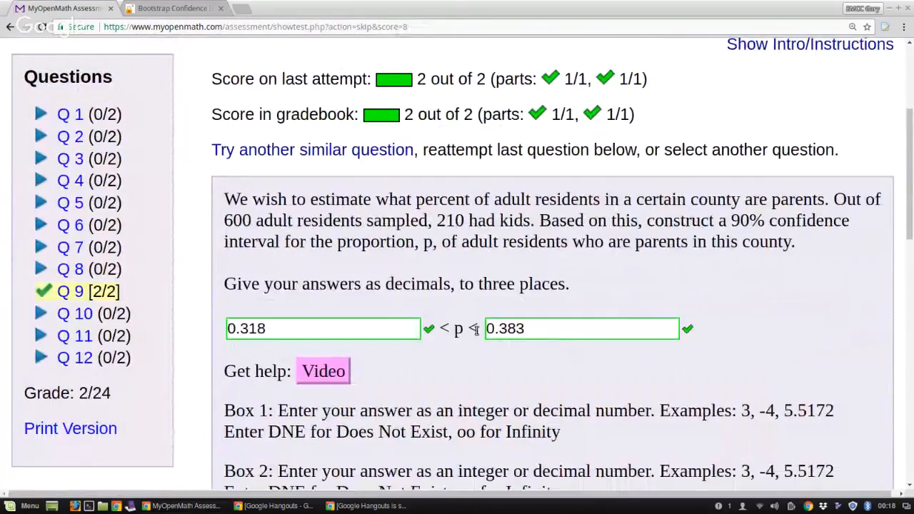
scroll(476, 321, "down", 3)
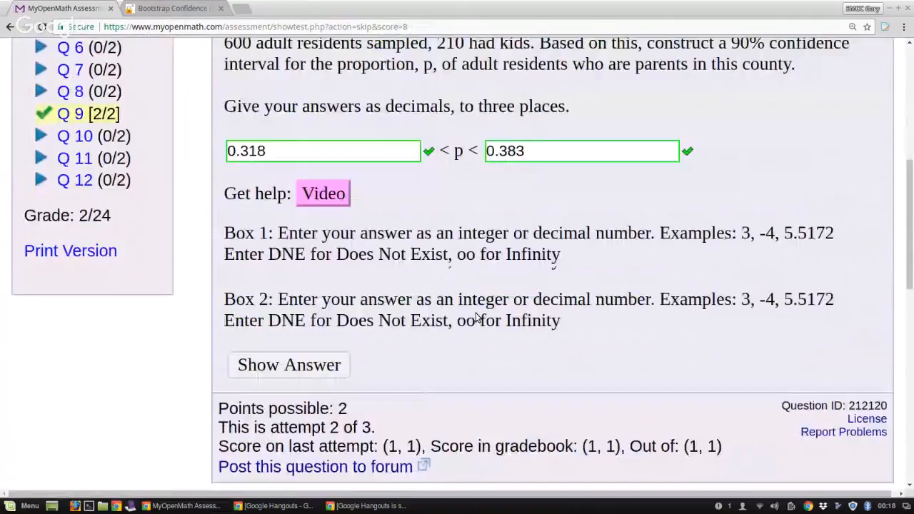
scroll(476, 320, "down", 1)
left_click(325, 278)
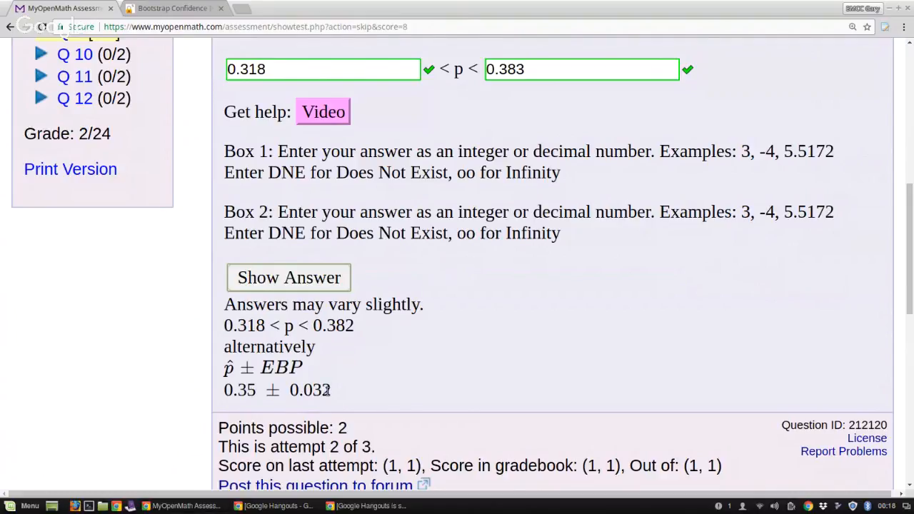
scroll(315, 151, "up", 4)
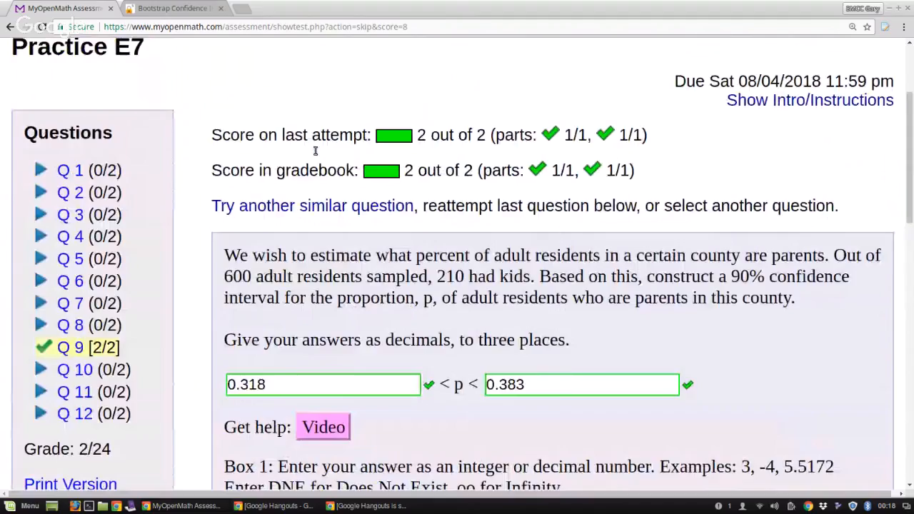
scroll(315, 151, "up", 2)
left_click(190, 10)
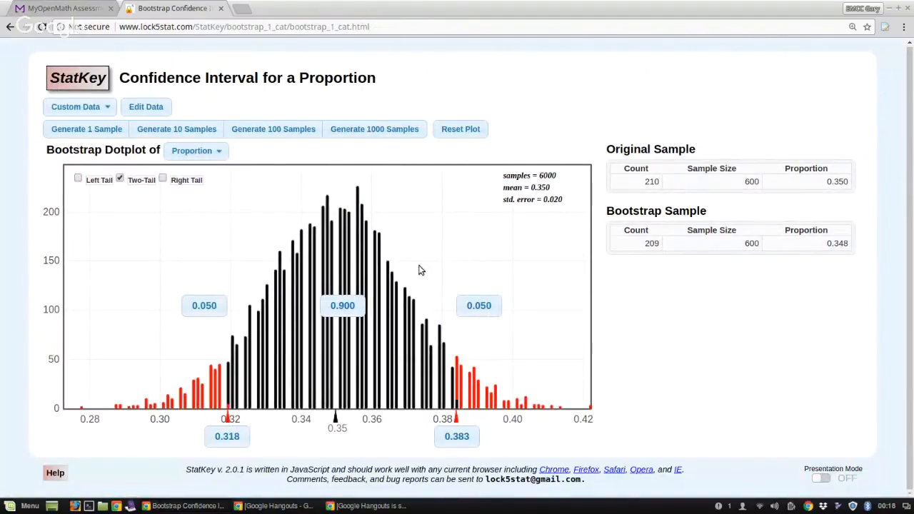
left_click(500, 406)
left_click(283, 507)
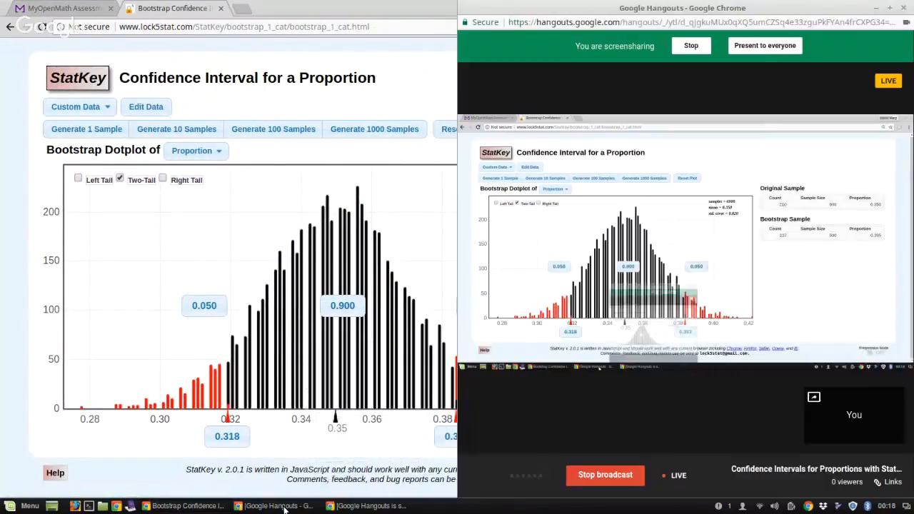
left_click(598, 474)
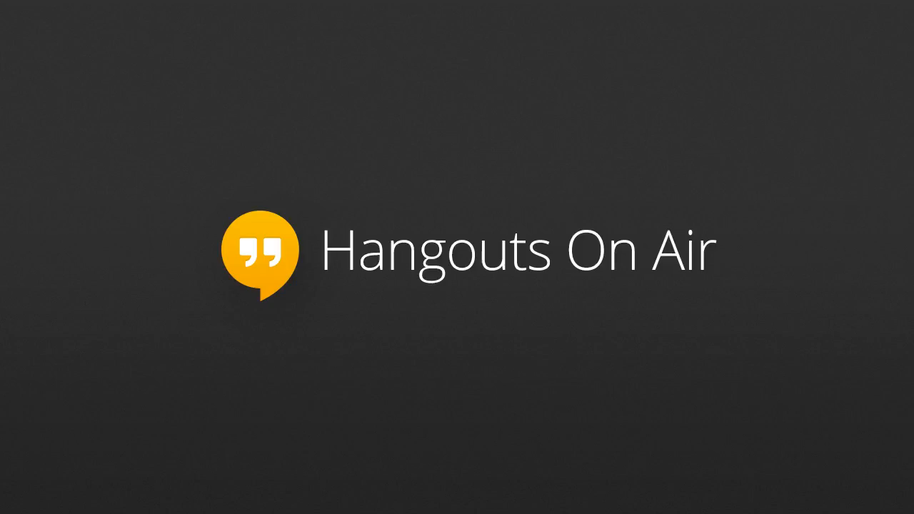